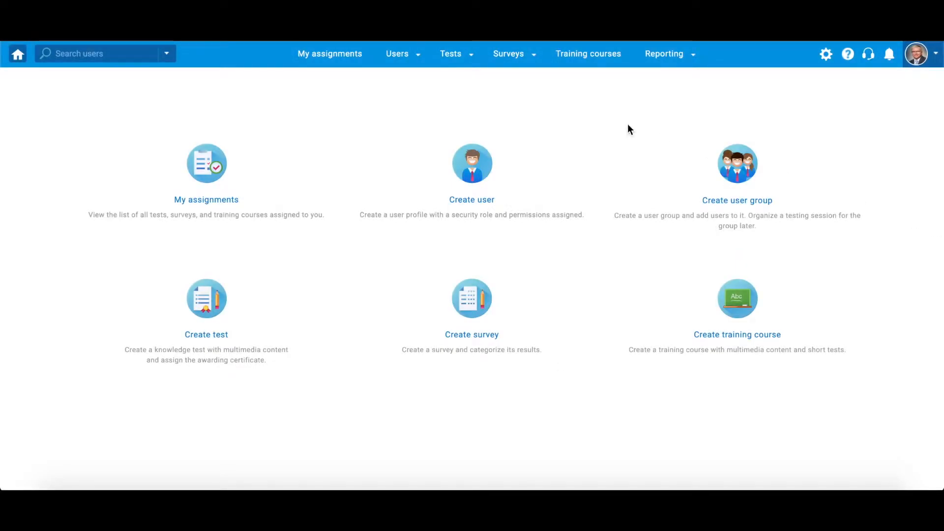
# Open the General Knowledge question pool and bring up the option for adding a new question to it.
pyautogui.click(453, 62)
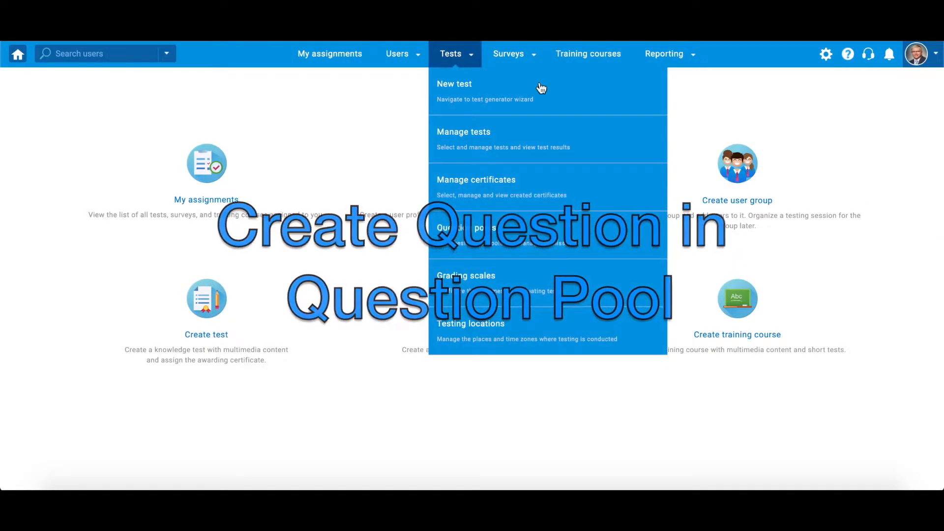
pyautogui.click(609, 248)
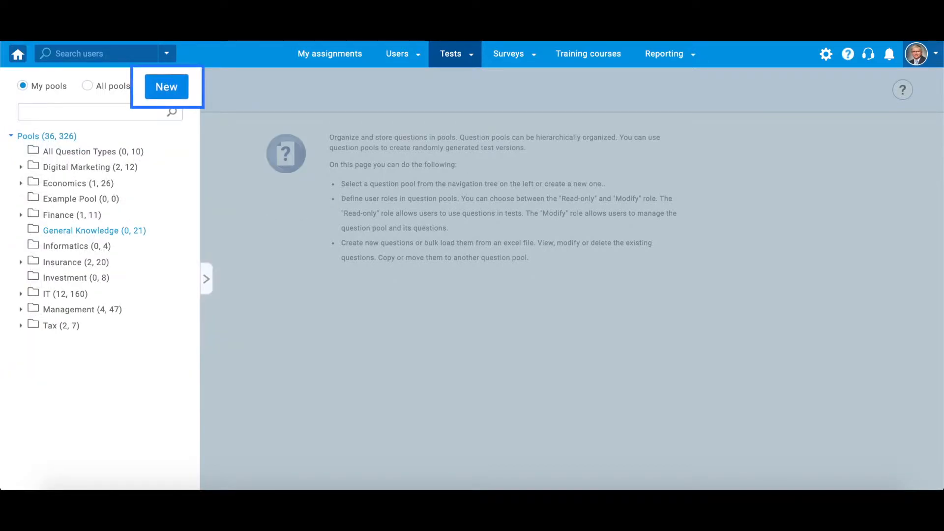
pyautogui.click(93, 230)
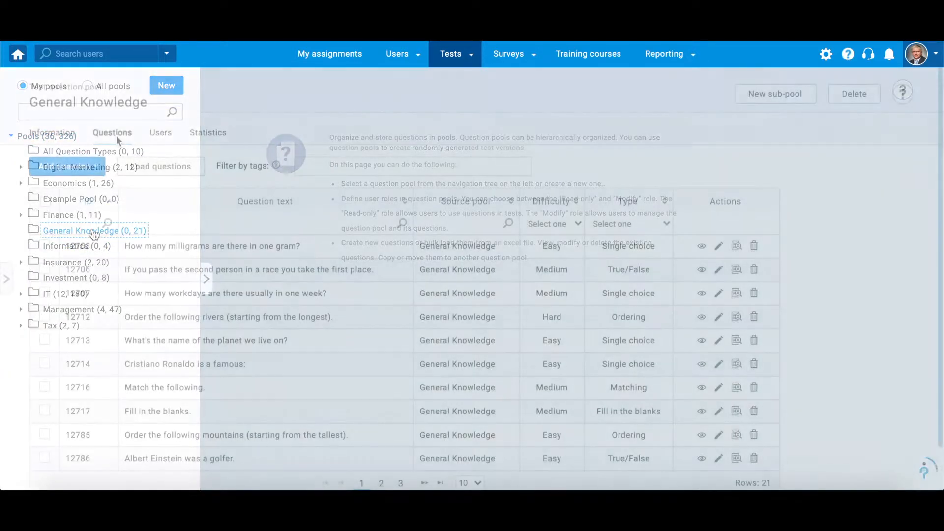
pyautogui.click(67, 166)
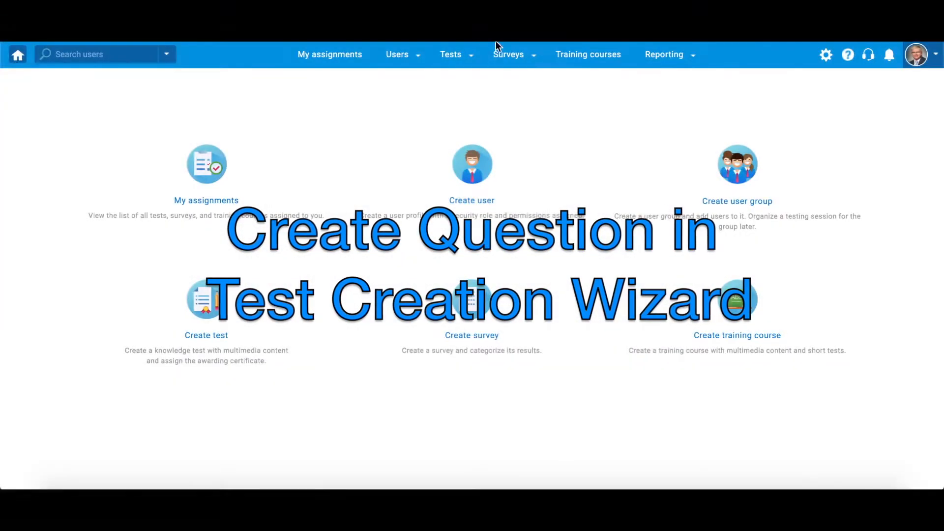
# Start a new test named General Knowledge Test and advance through the wizard to adding questions manually.
pyautogui.moveTo(457, 54)
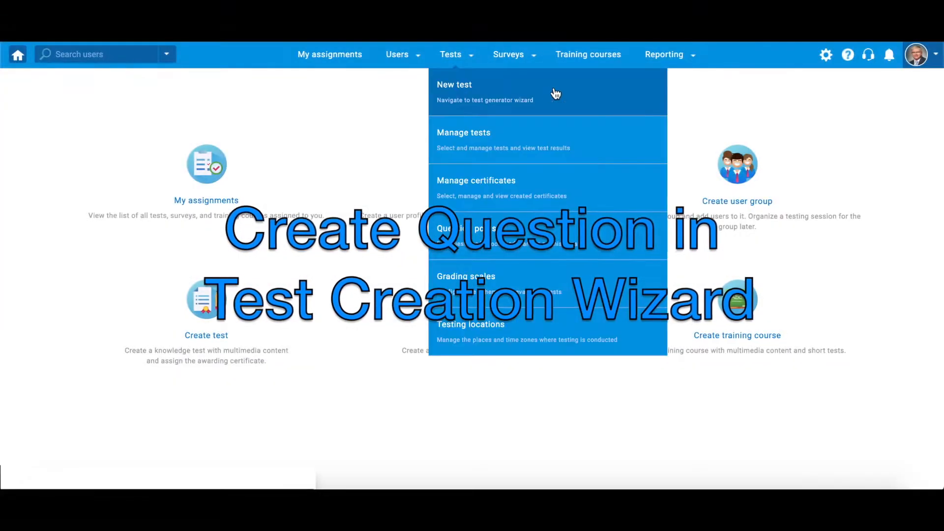
pyautogui.click(554, 89)
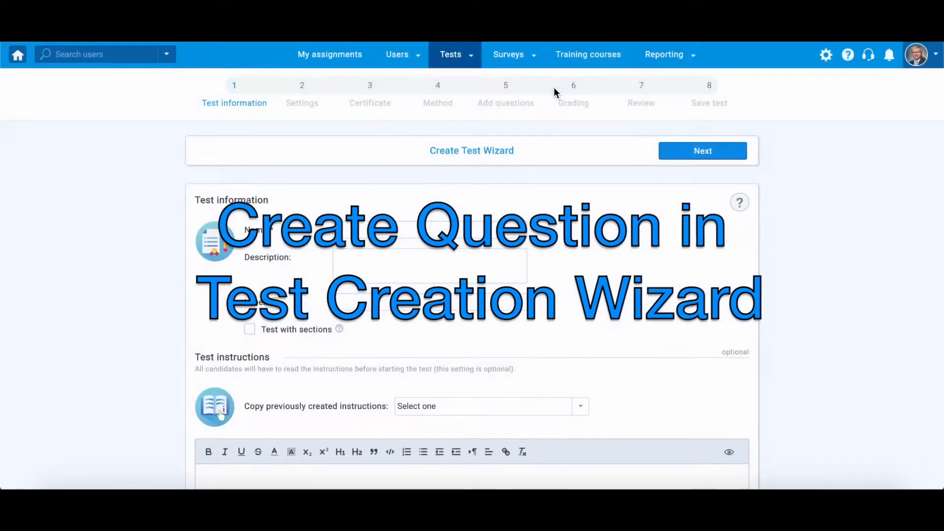
pyautogui.write('General Knowledge Test')
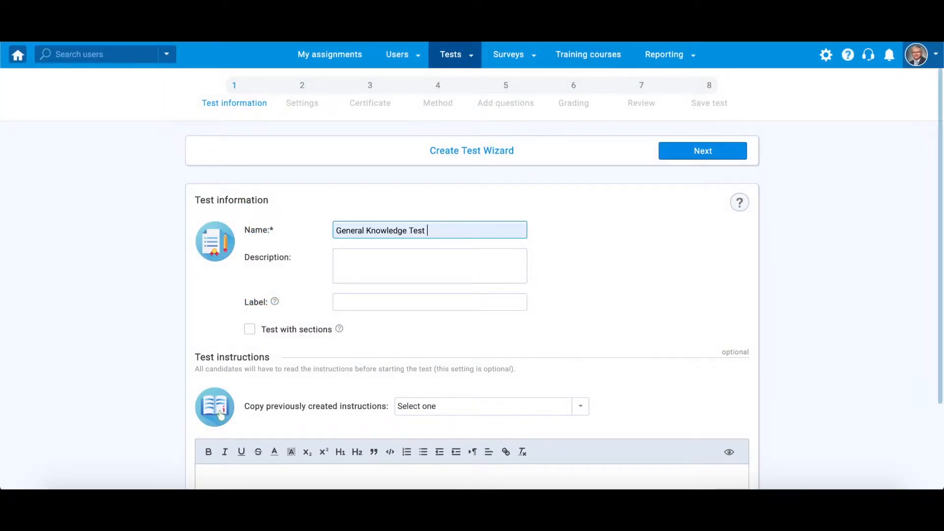
pyautogui.click(674, 153)
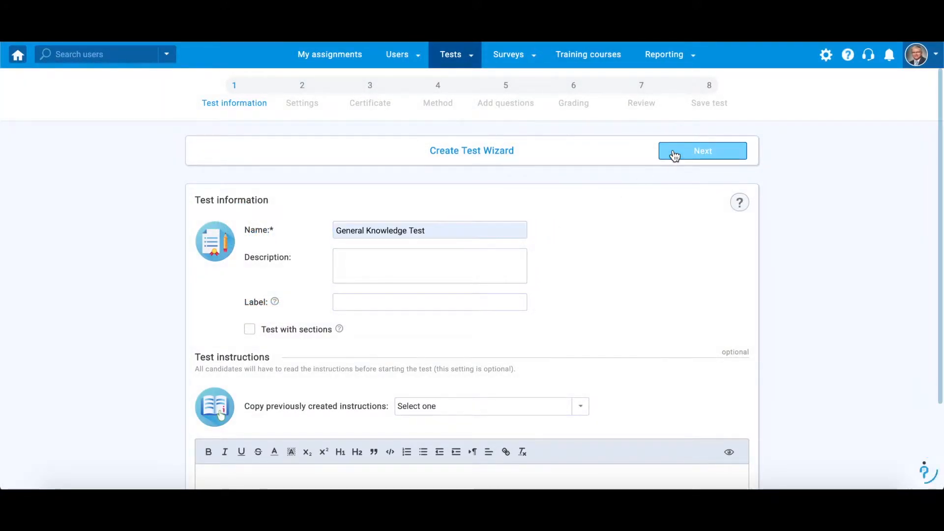
pyautogui.click(742, 148)
pyautogui.click(501, 328)
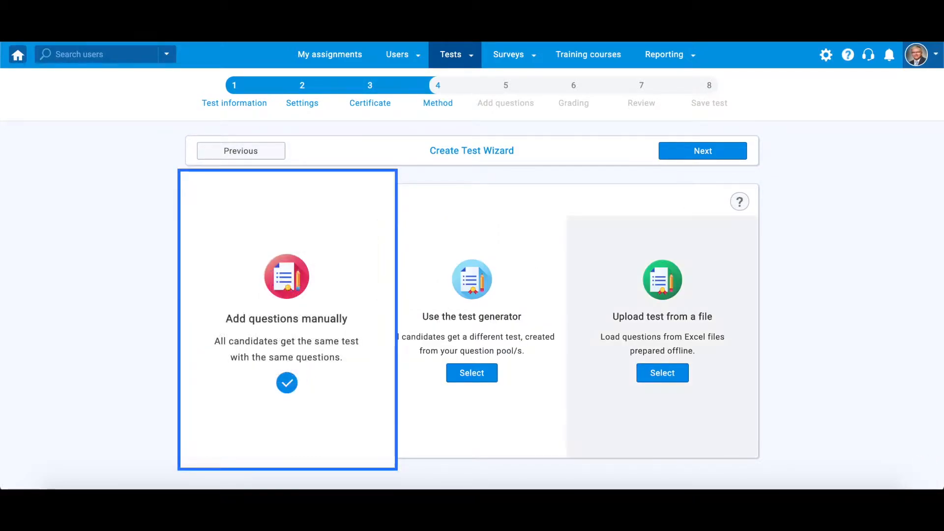
# Add a new Hot Spot question, keeping its scoring method as Defining correct/incorrect answers.
pyautogui.click(456, 328)
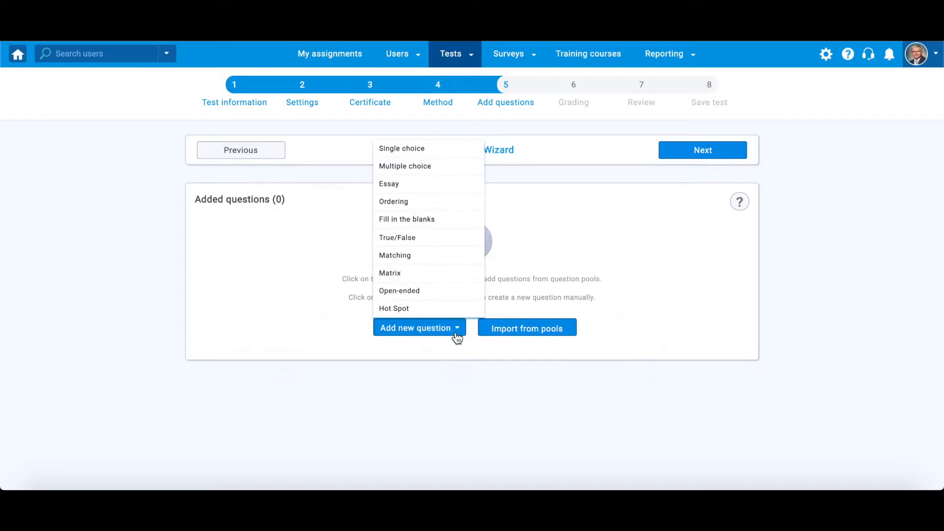
pyautogui.moveTo(458, 314)
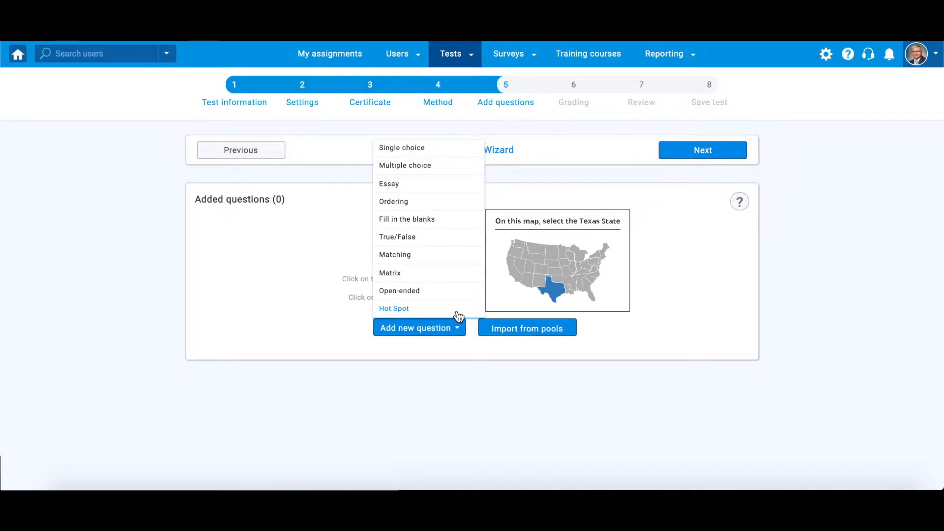
pyautogui.click(458, 315)
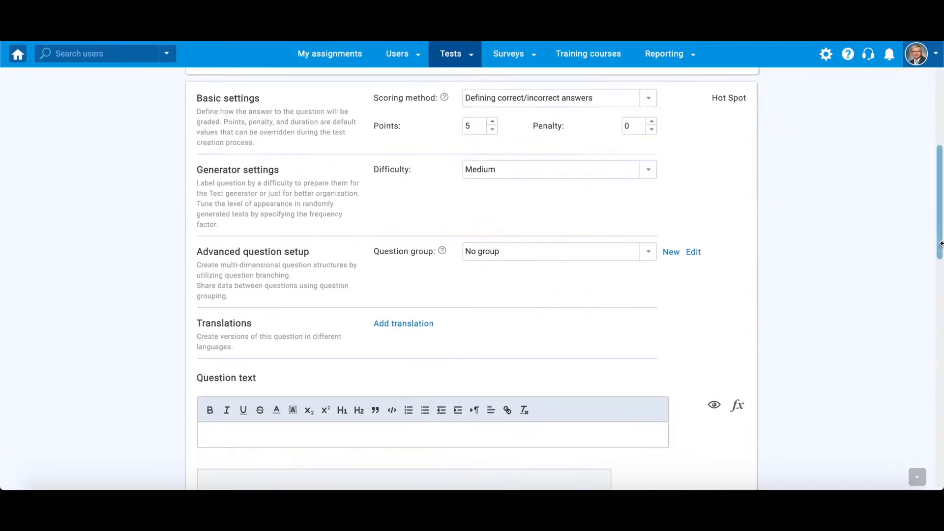
pyautogui.click(646, 100)
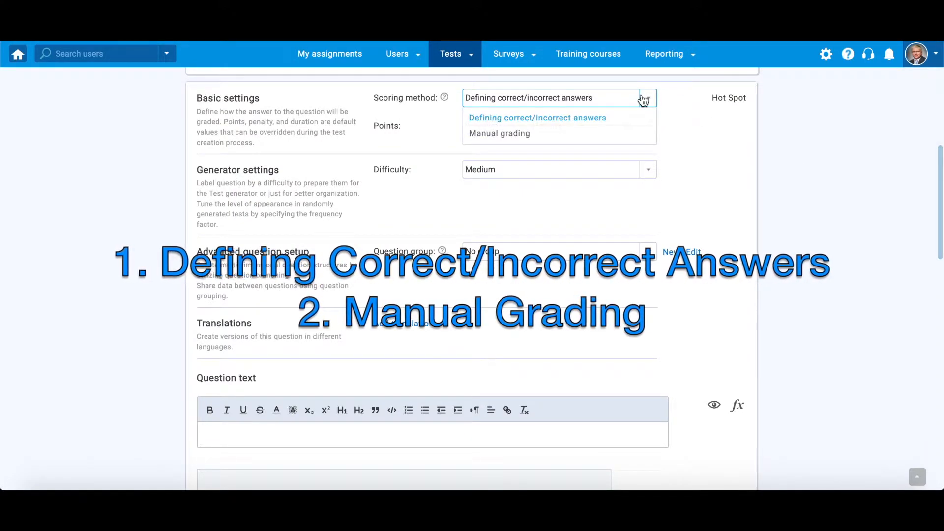
pyautogui.click(643, 100)
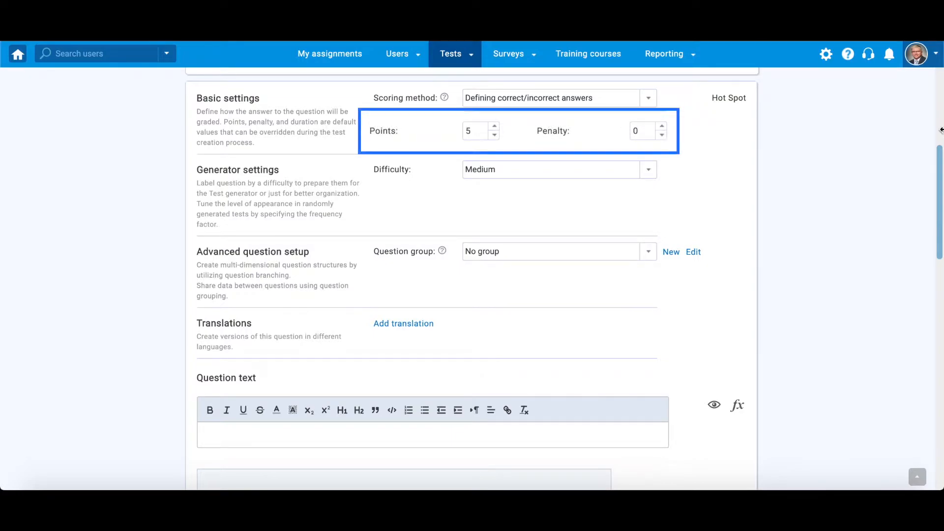
# Enter "Where is Mars in the solar system?" as the question text.
pyautogui.scroll(-4, 941, 130)
pyautogui.scroll(-2, 707, 206)
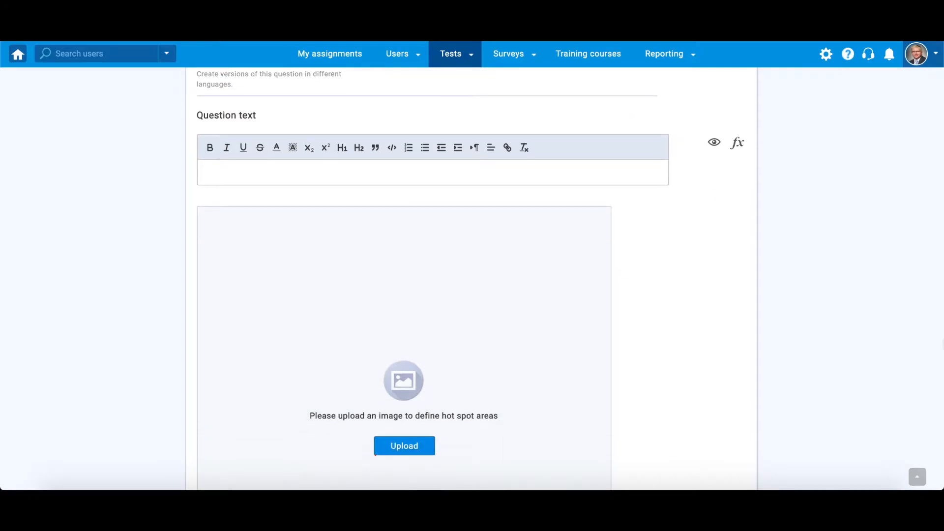
pyautogui.click(618, 170)
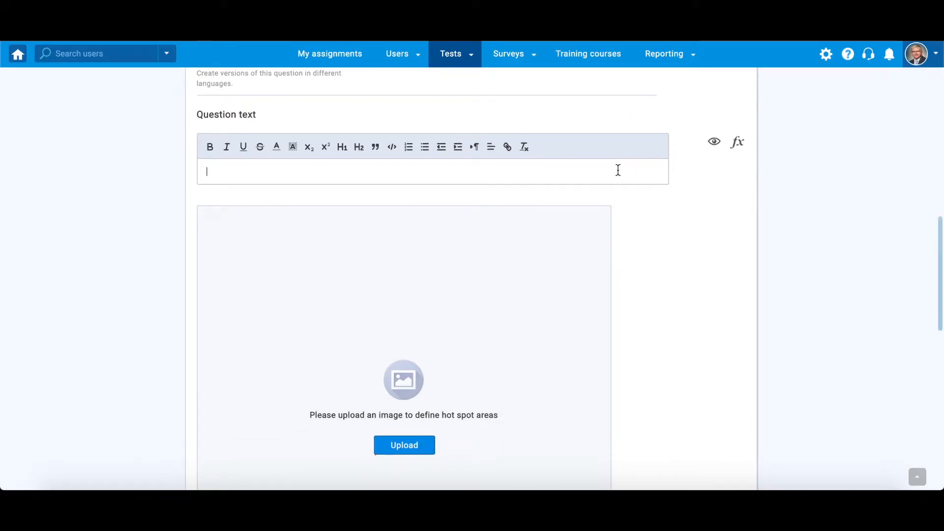
pyautogui.write('Where is Mars in the solar system?')
# Upload the solar system picture as the image for the hot spot question.
pyautogui.click(412, 448)
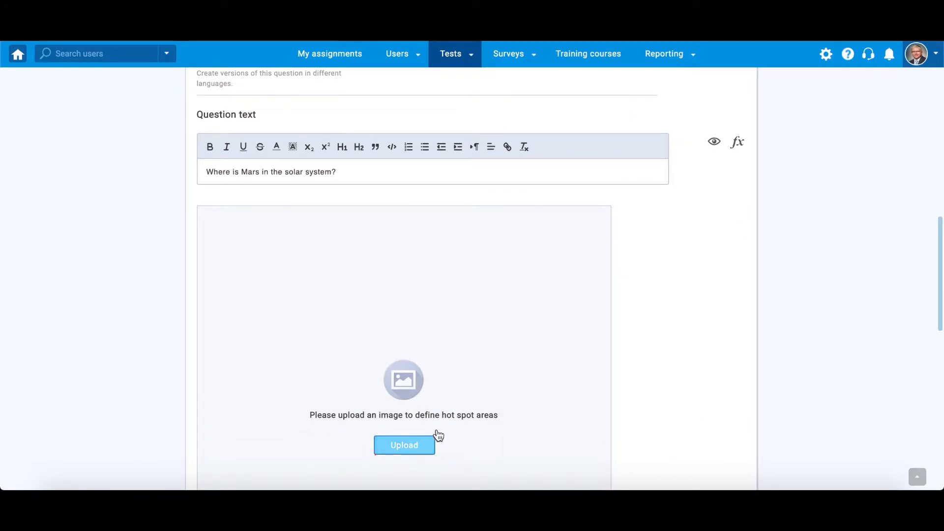
pyautogui.click(369, 85)
pyautogui.click(746, 335)
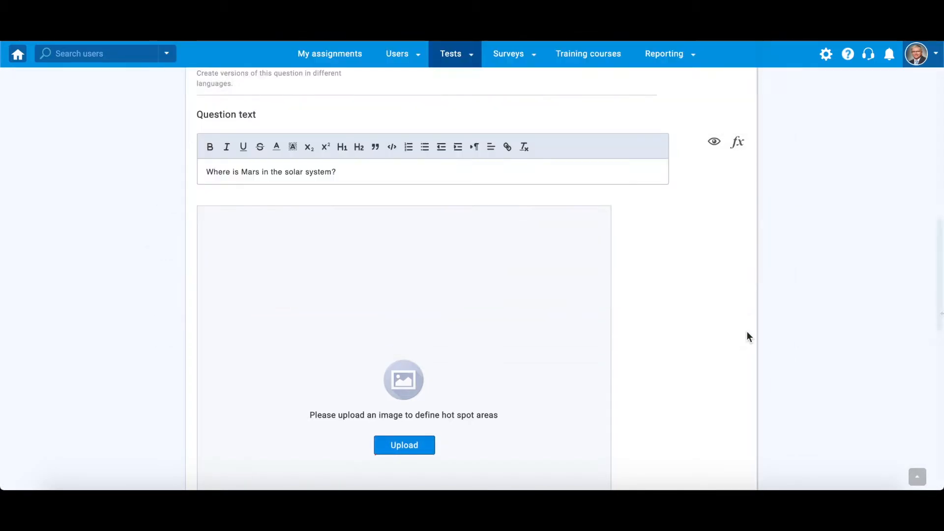
pyautogui.scroll(-1, 940, 314)
pyautogui.scroll(-1, 941, 313)
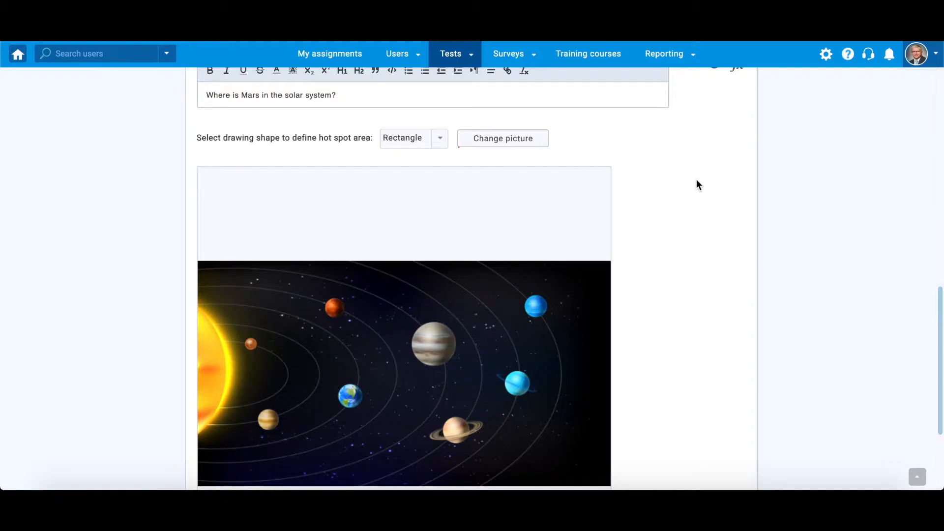
# Set the hot spot drawing shape to Circle and draw a circle around the red planet Mars in the picture.
pyautogui.scroll(1, 686, 172)
pyautogui.click(440, 147)
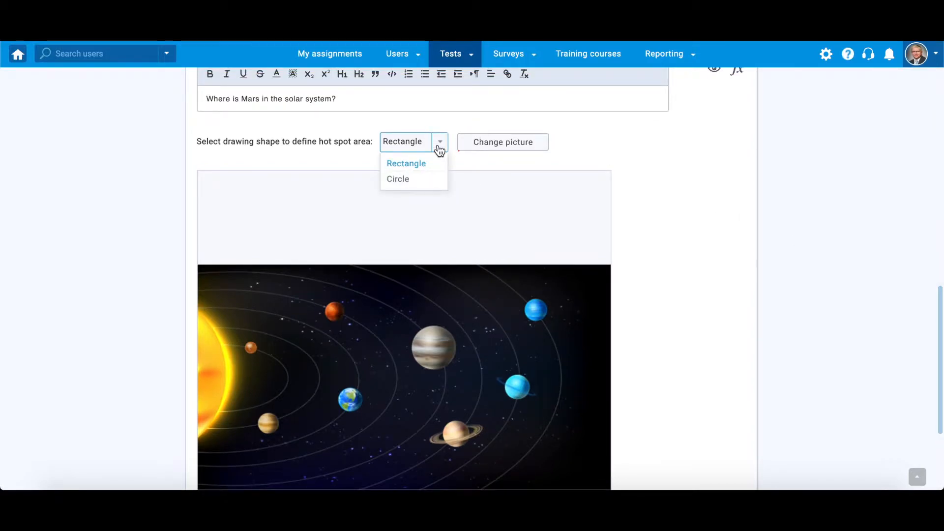
pyautogui.click(417, 177)
pyautogui.moveTo(326, 301); pyautogui.dragTo(343, 319)
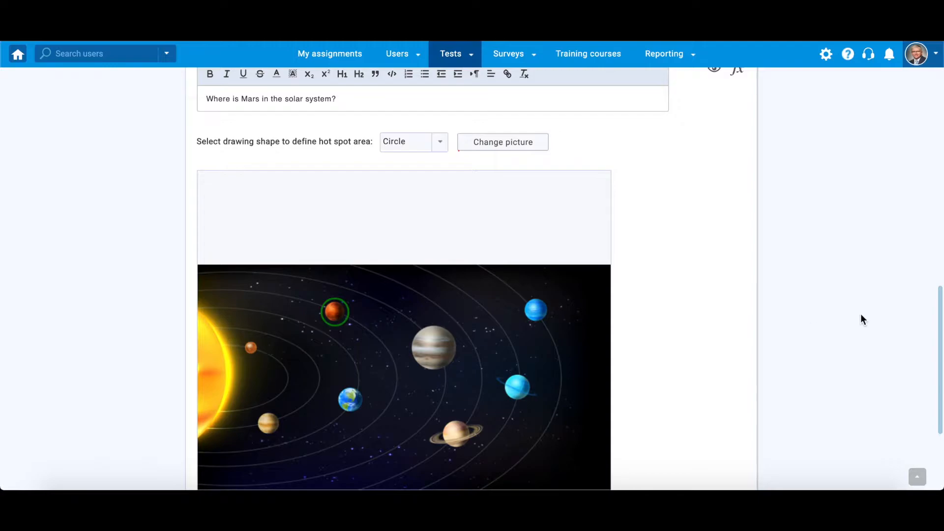
# Make the word Mars bold and underlined in the question text, and preview the formatted question.
pyautogui.scroll(2, 861, 319)
pyautogui.doubleClick(251, 169)
pyautogui.click(209, 145)
pyautogui.click(243, 145)
pyautogui.click(315, 170)
pyautogui.click(713, 142)
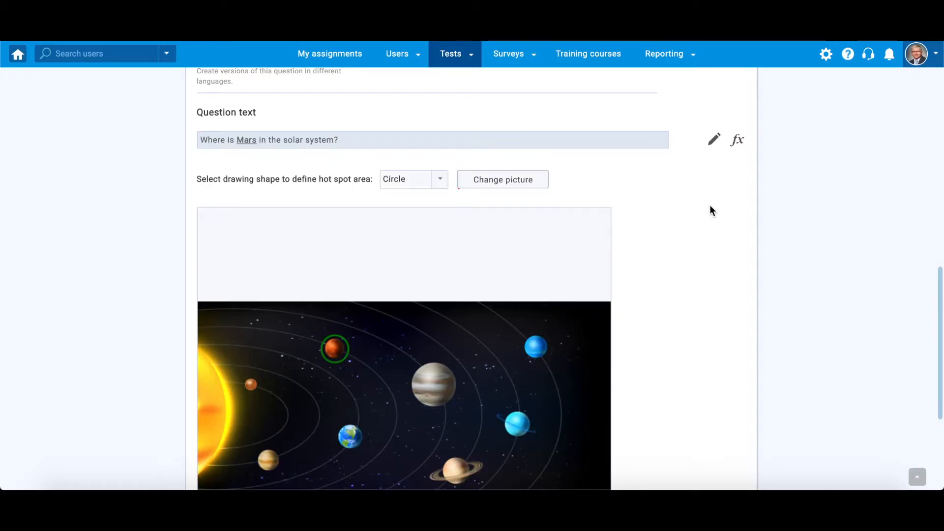
pyautogui.click(713, 141)
# Look through the Functions, Letters and Symbols sets available for adding a formula to the question.
pyautogui.click(742, 149)
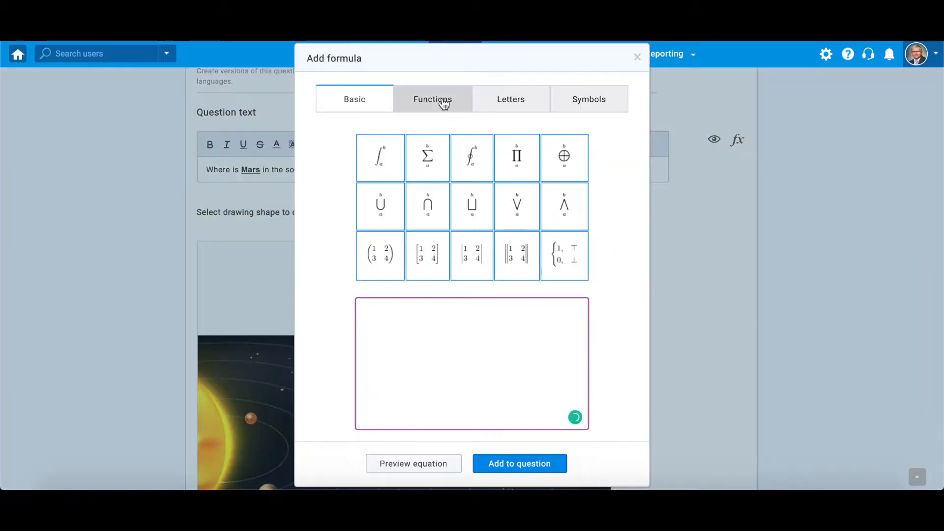
pyautogui.click(432, 99)
pyautogui.click(511, 99)
pyautogui.click(589, 98)
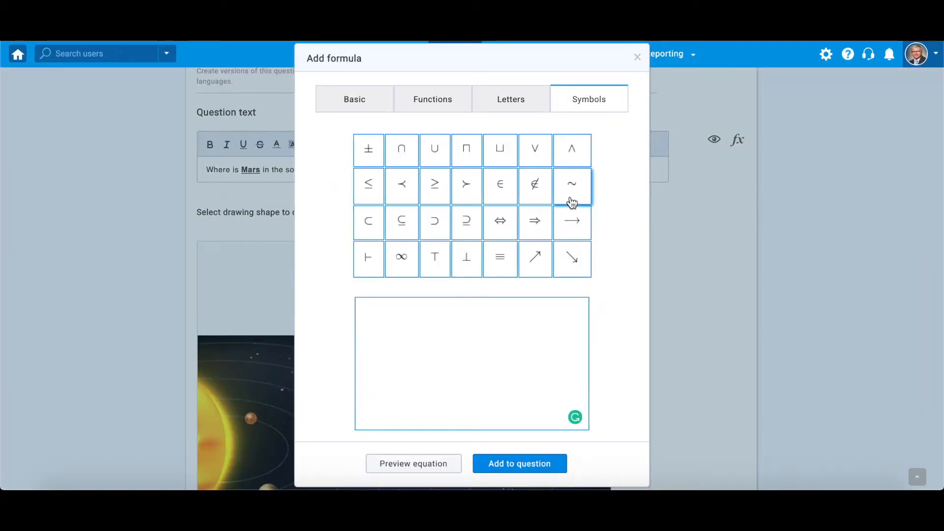
pyautogui.click(637, 57)
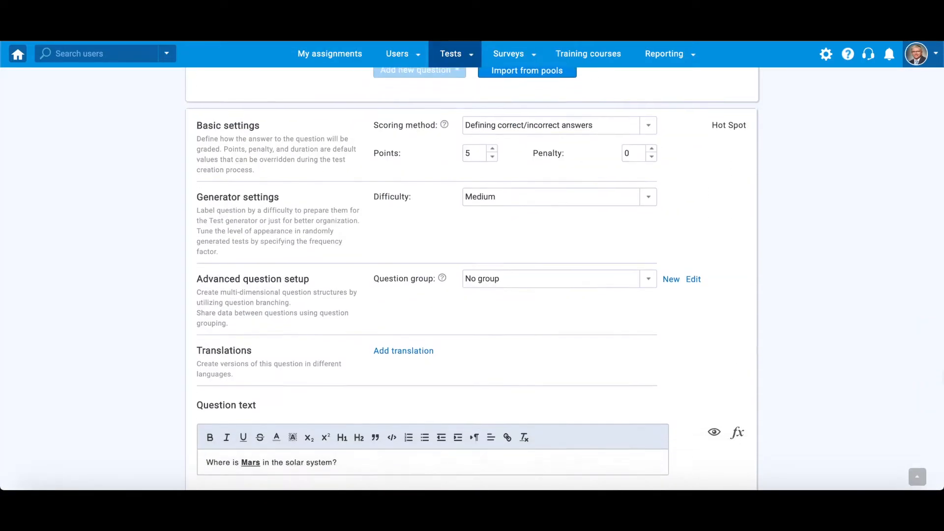
# Set the question's difficulty to Easy and fill in a new question group named Astronomy with its introductory text about astronomy.
pyautogui.click(646, 165)
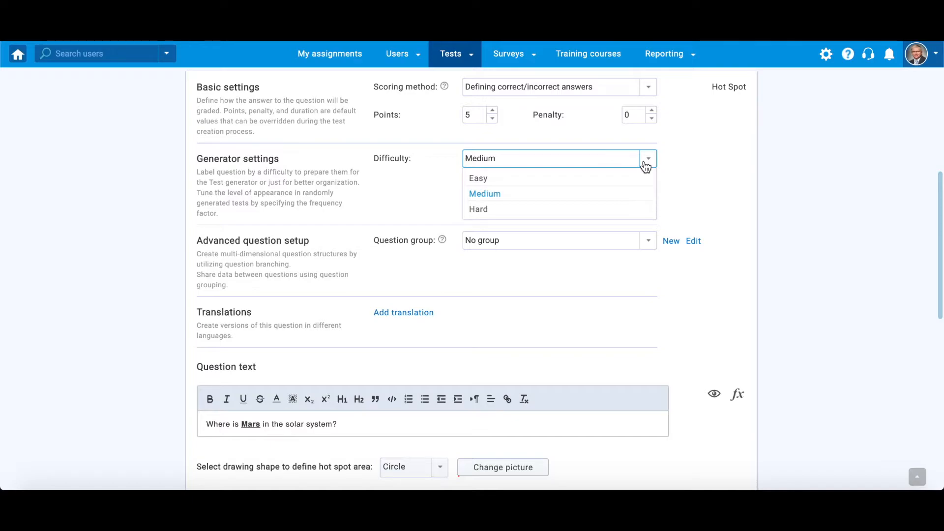
pyautogui.click(611, 178)
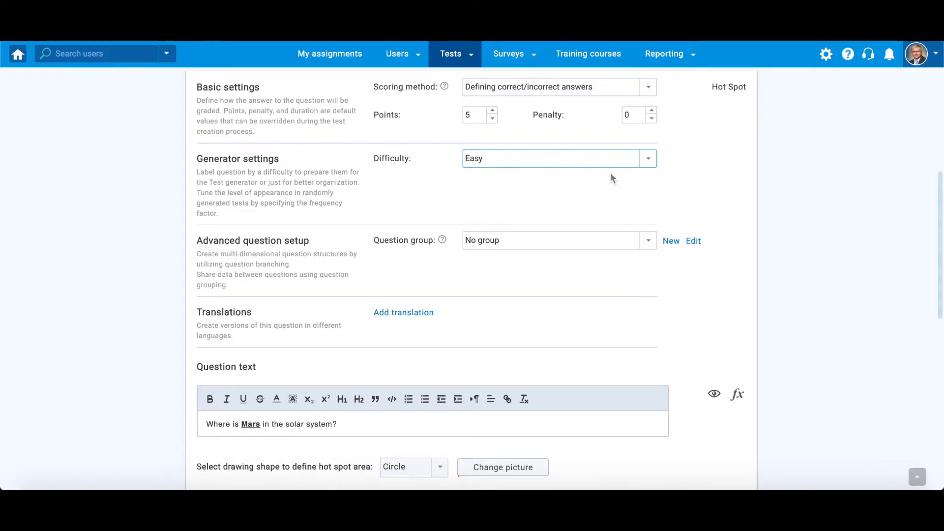
pyautogui.click(670, 243)
pyautogui.write('Astronomy')
pyautogui.click(627, 279)
pyautogui.write('Astronomy is a natural science that studies celestial objects and phenomena. These questions aim to examine student’s general knowledge of astronomy.')
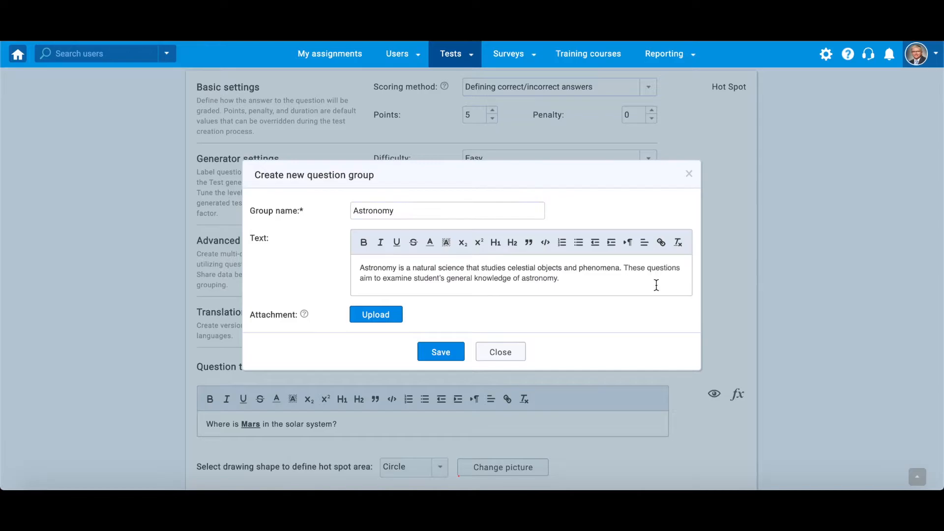
# Attach the image Astronomy.jpg to the new question group and save the group.
pyautogui.click(393, 317)
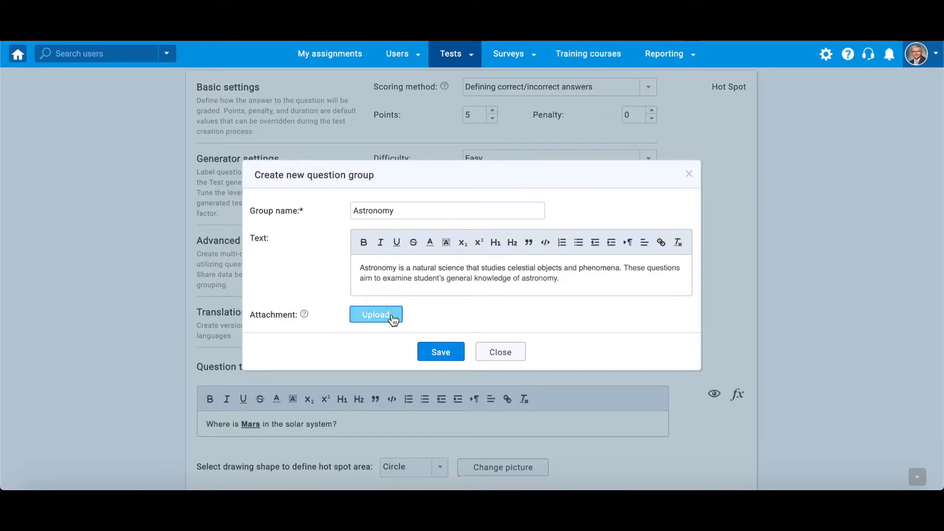
pyautogui.click(387, 67)
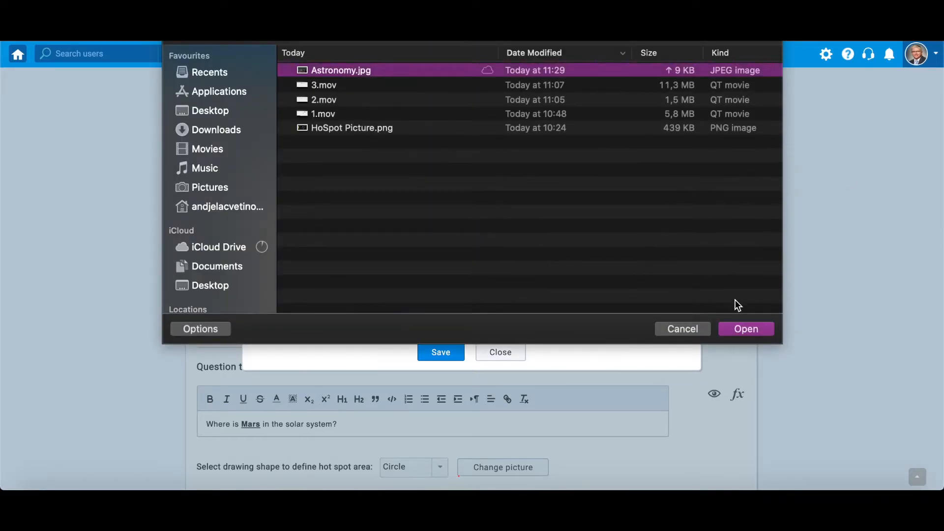
pyautogui.click(745, 326)
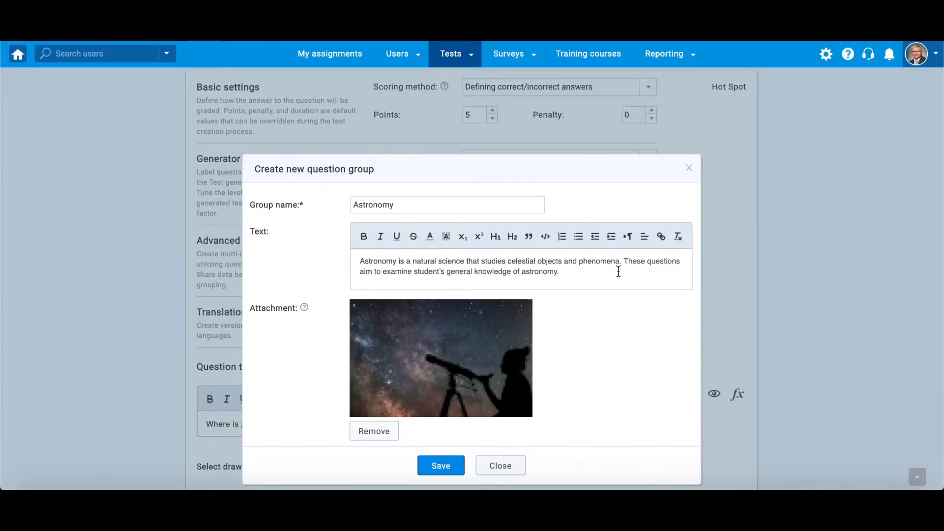
pyautogui.click(445, 461)
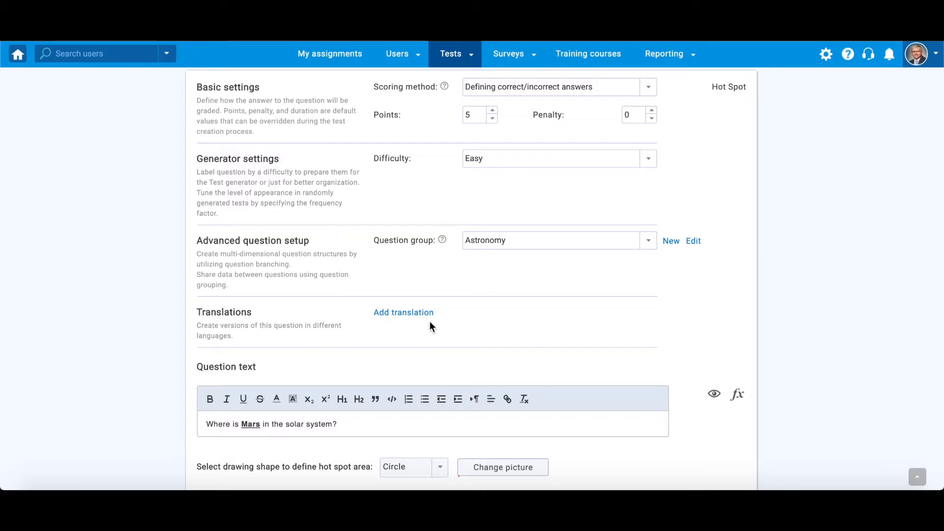
pyautogui.click(423, 314)
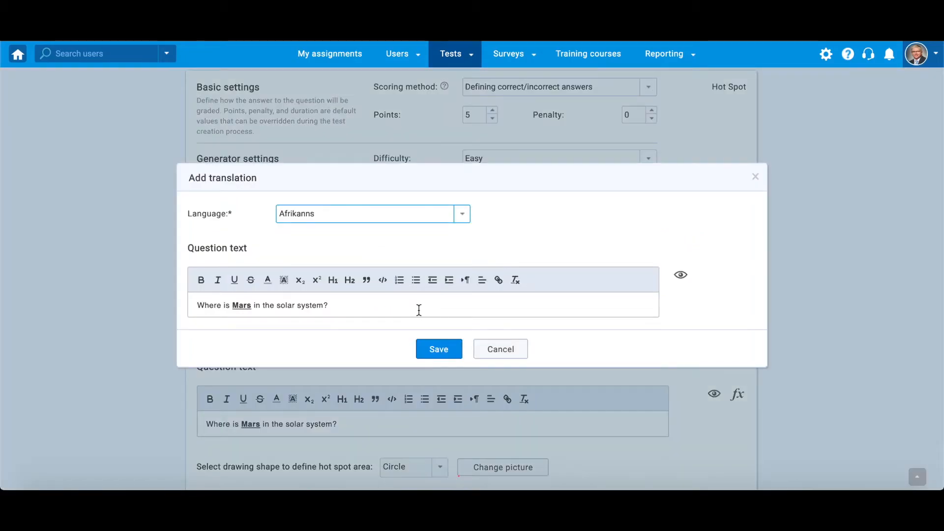
pyautogui.click(458, 216)
pyautogui.scroll(-2, 413, 285)
pyautogui.scroll(-6, 414, 286)
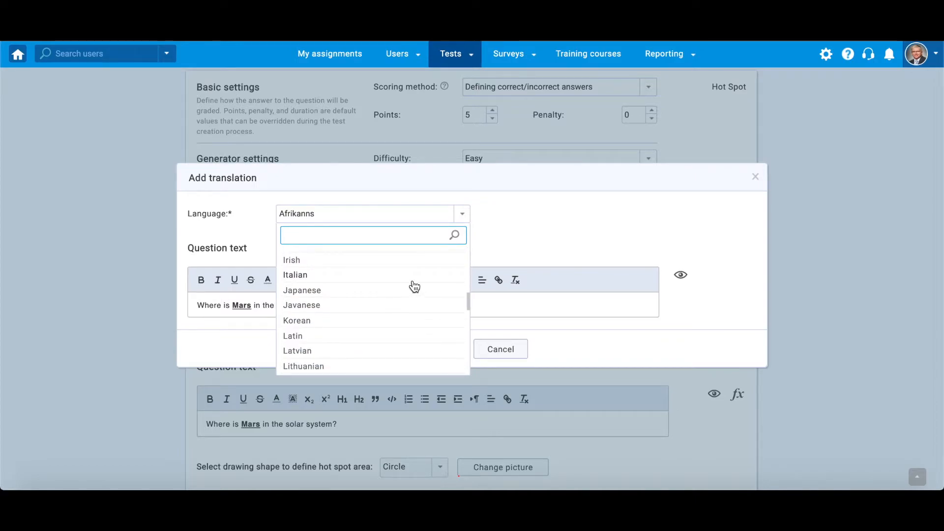
pyautogui.click(381, 291)
pyautogui.click(518, 352)
# Set the question's scoring method to Manual grading.
pyautogui.click(644, 100)
pyautogui.click(579, 131)
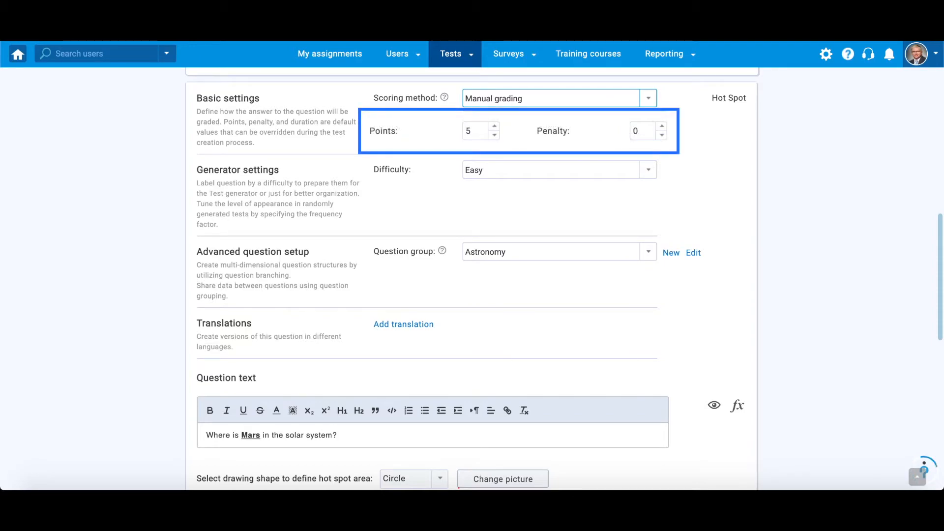
# Try setting the question's points to 3 and adjusting its penalty.
pyautogui.doubleClick(473, 126)
pyautogui.write('3')
pyautogui.click(524, 153)
pyautogui.click(651, 120)
pyautogui.click(650, 121)
pyautogui.click(678, 167)
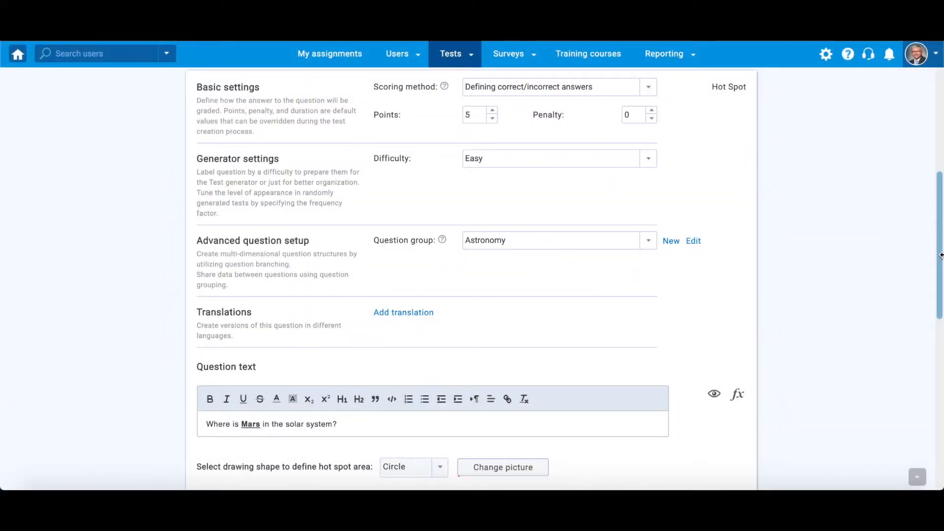
# Add the completed Mars Hot Spot question to the test.
pyautogui.scroll(-10, 472, 265)
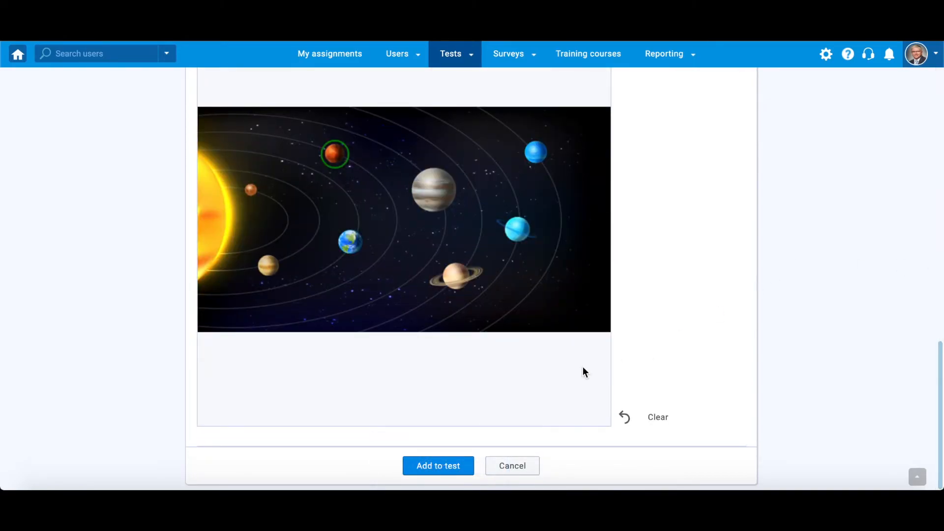
pyautogui.click(445, 469)
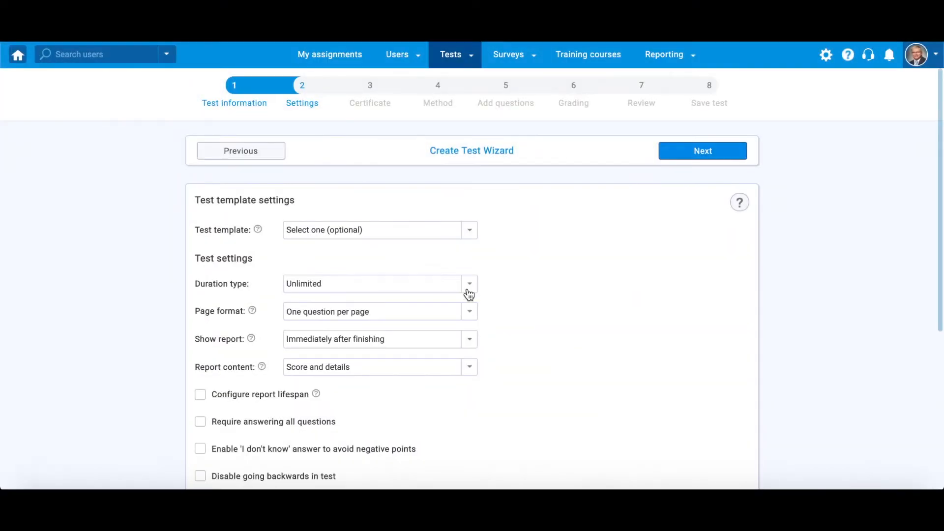
# Set the test's duration type to Time per question and the Hot Spot question's duration to about 10 minutes.
pyautogui.click(469, 285)
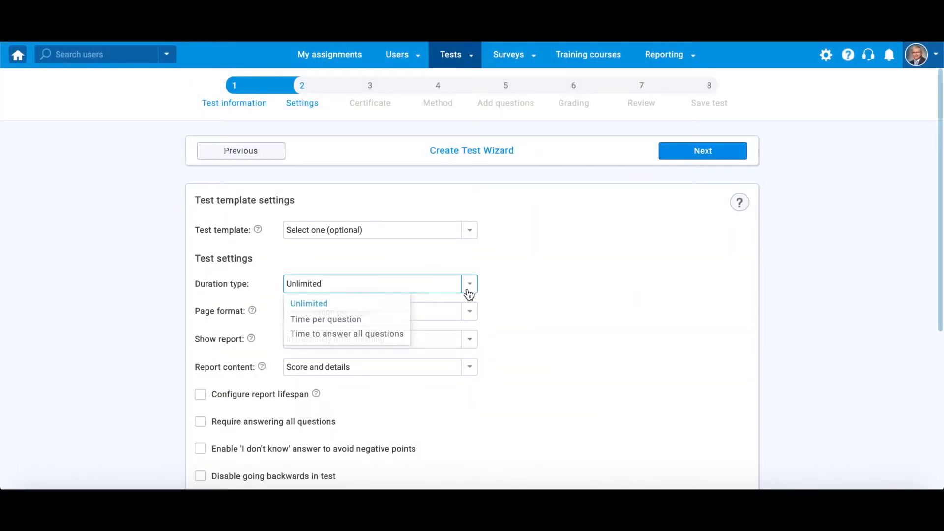
pyautogui.click(373, 320)
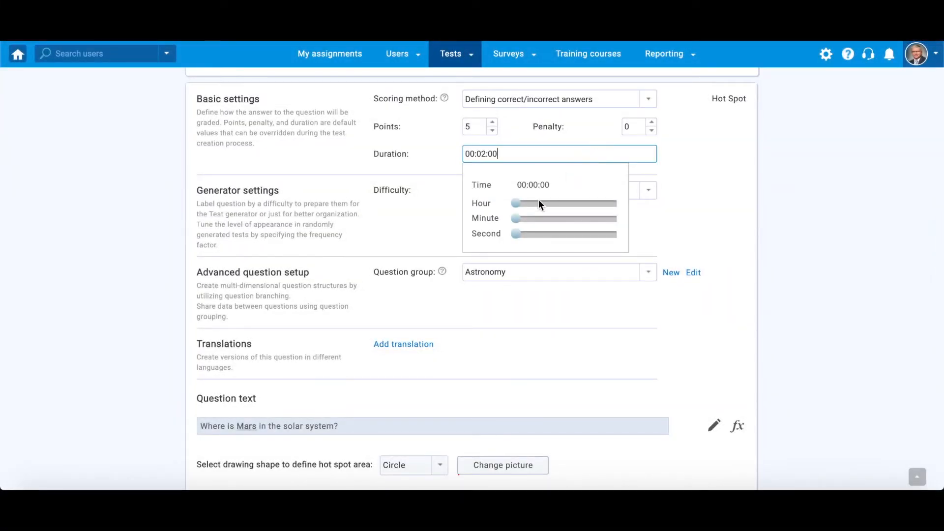
pyautogui.moveTo(515, 218); pyautogui.dragTo(532, 216)
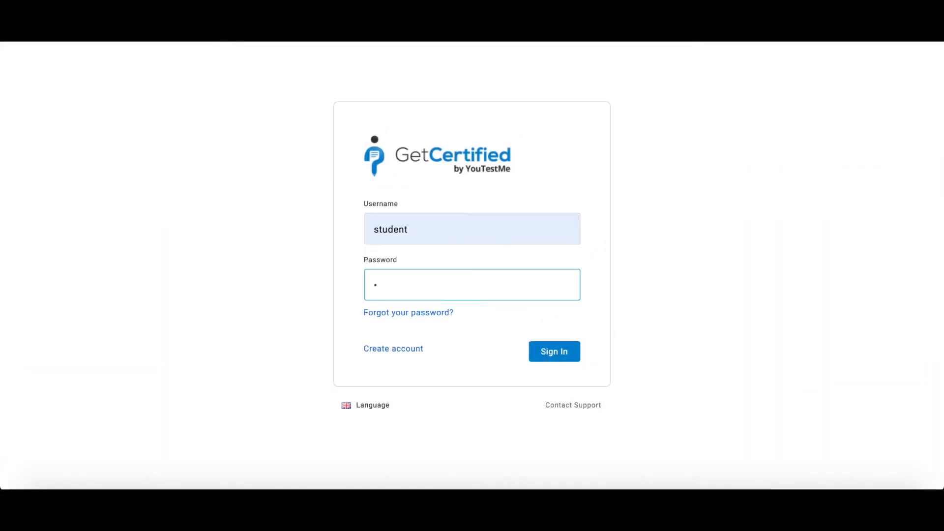
# Sign in to the student account with its password and start the General Knowledge Test.
pyautogui.write('••••')
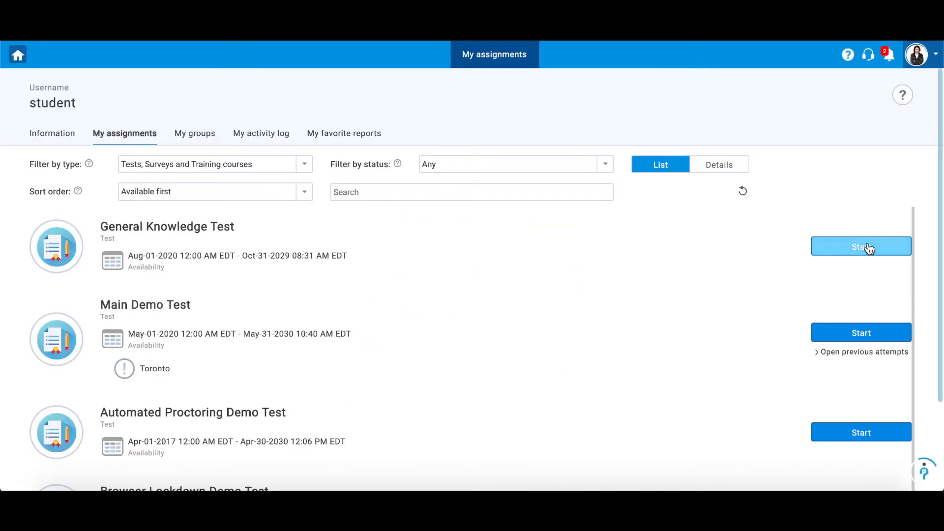
pyautogui.click(868, 249)
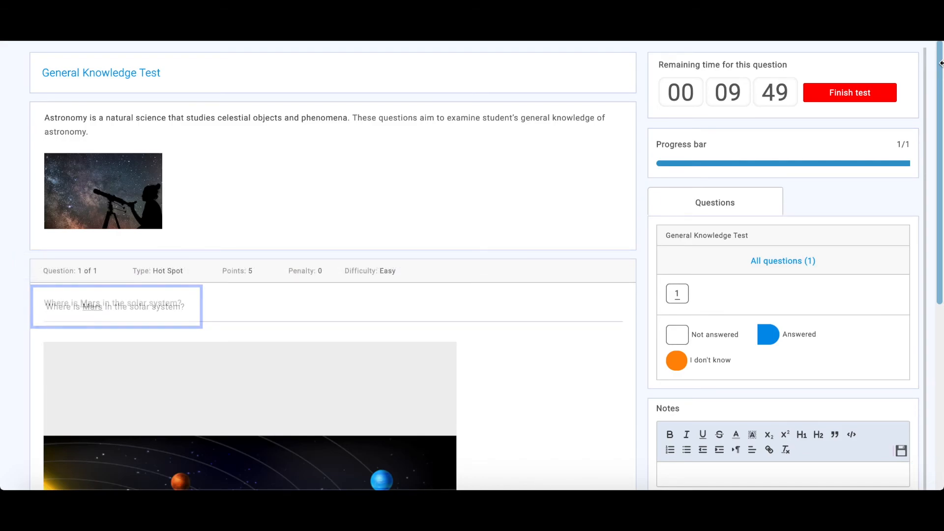
# Try out answer marks on other planets in the solar system image, such as Neptune, Earth and Saturn, undoing each one.
pyautogui.scroll(-3, 940, 63)
pyautogui.scroll(-3, 940, 63)
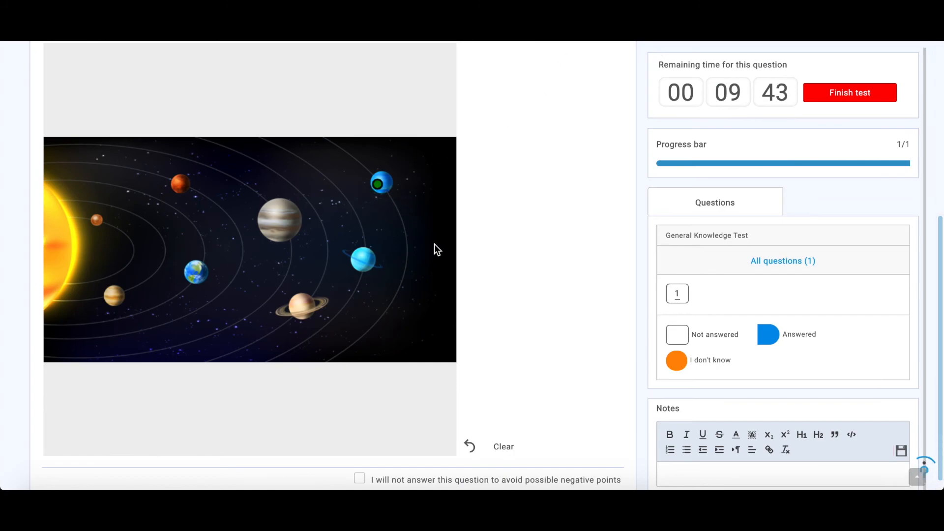
pyautogui.click(469, 446)
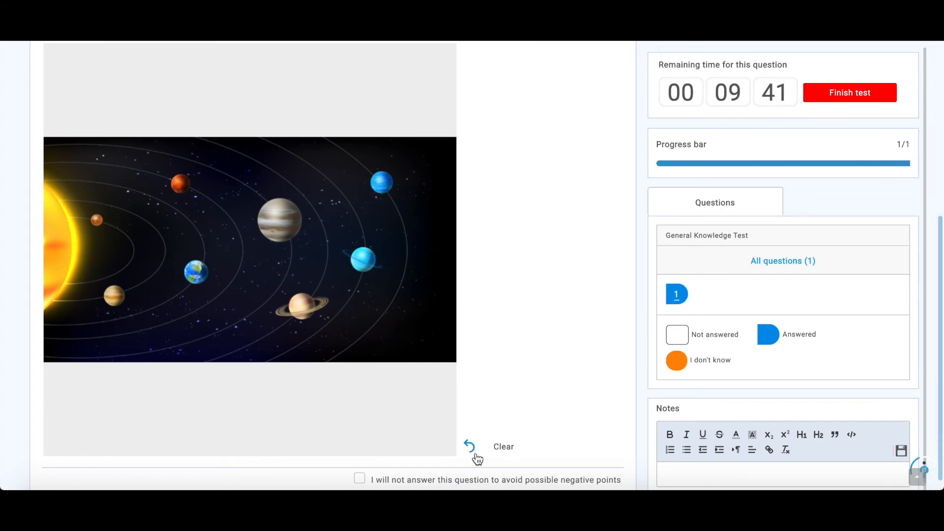
pyautogui.click(196, 273)
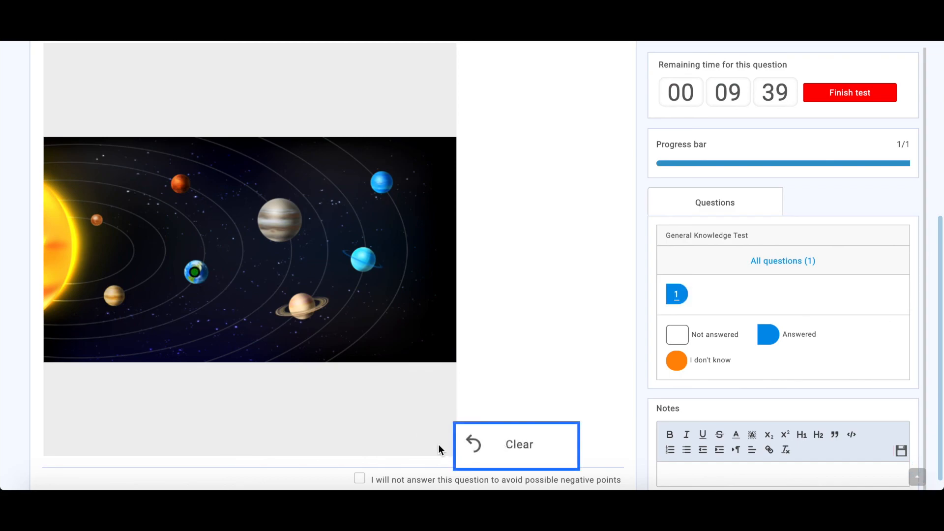
pyautogui.click(479, 455)
pyautogui.click(286, 219)
pyautogui.click(300, 306)
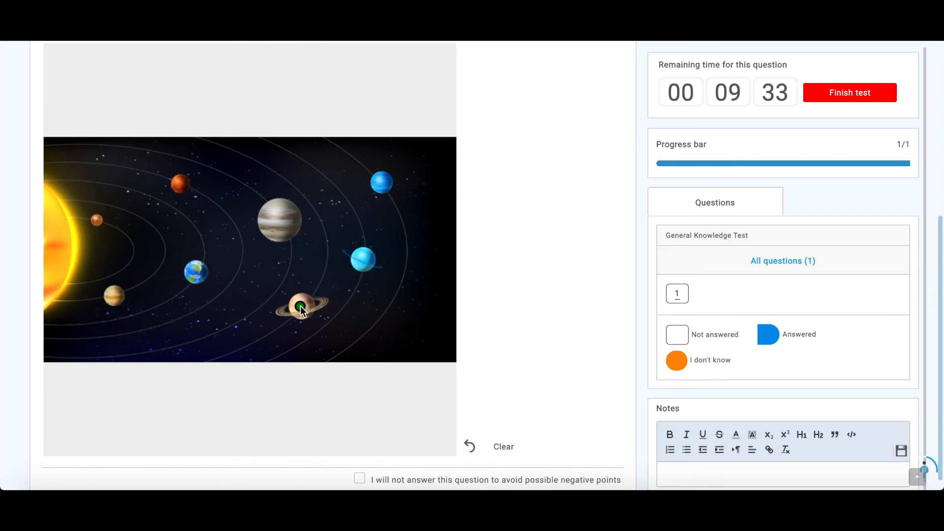
pyautogui.click(471, 447)
# Mark Mars in the solar system image as the answer to the question.
pyautogui.click(172, 183)
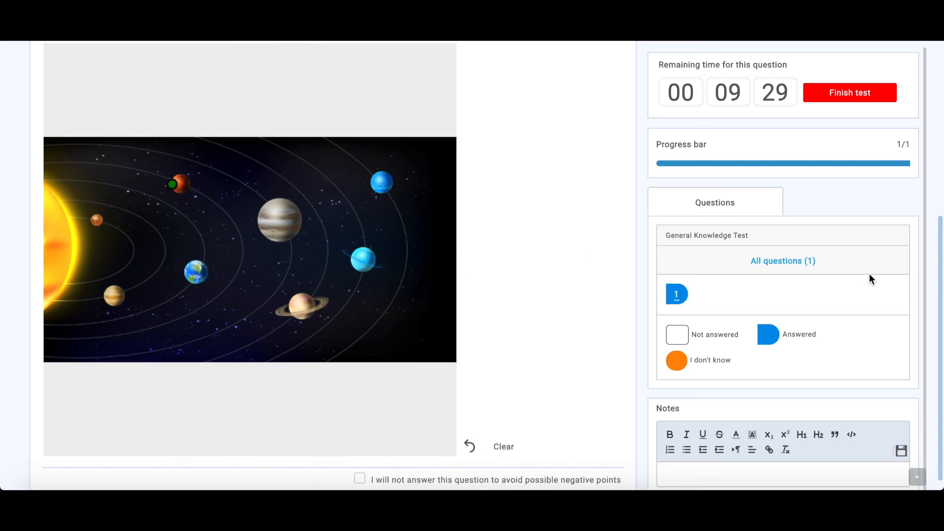
pyautogui.scroll(-1, 921, 389)
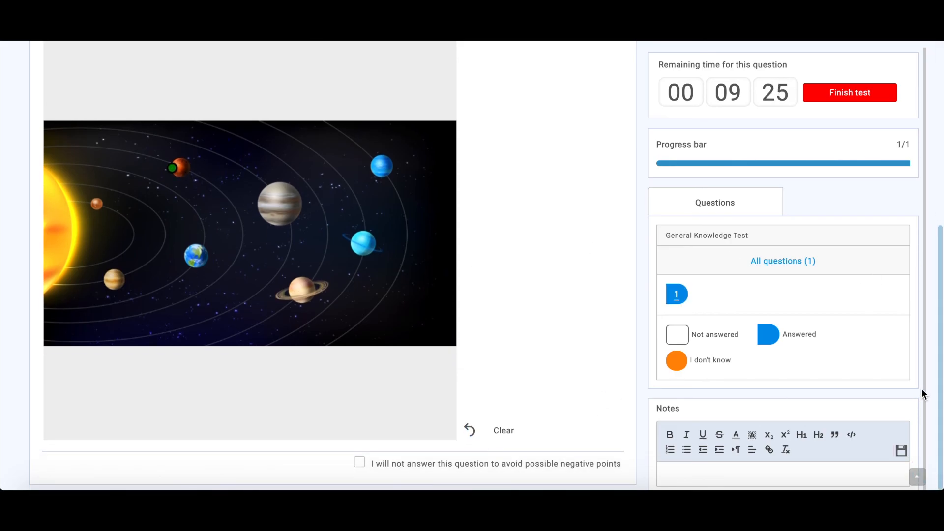